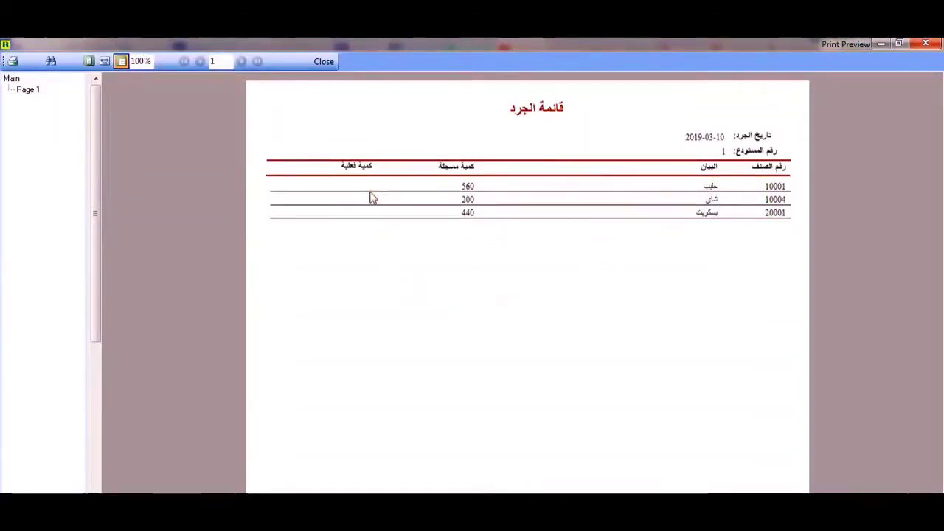
# - Try printing the stock count list to a file of type XLS Report File, then close the print dialog
pyautogui.click(14, 62)
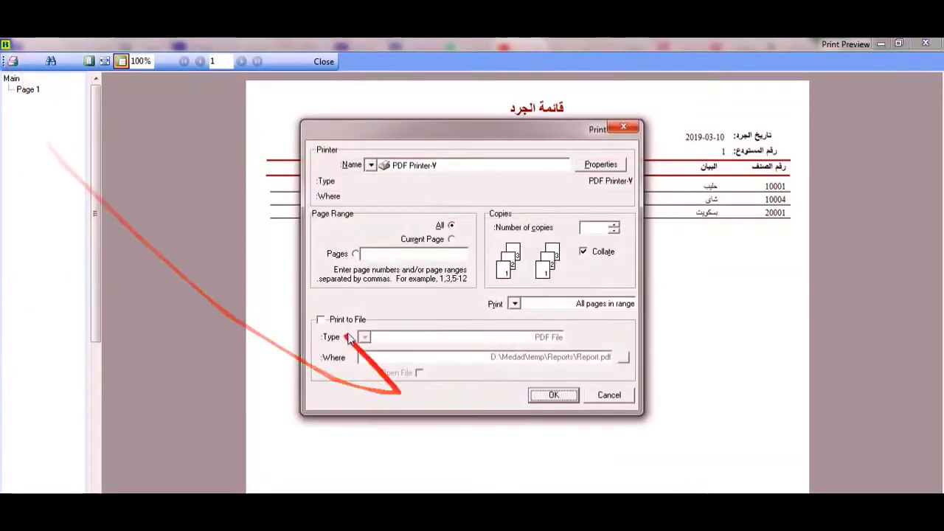
pyautogui.click(322, 320)
pyautogui.click(364, 337)
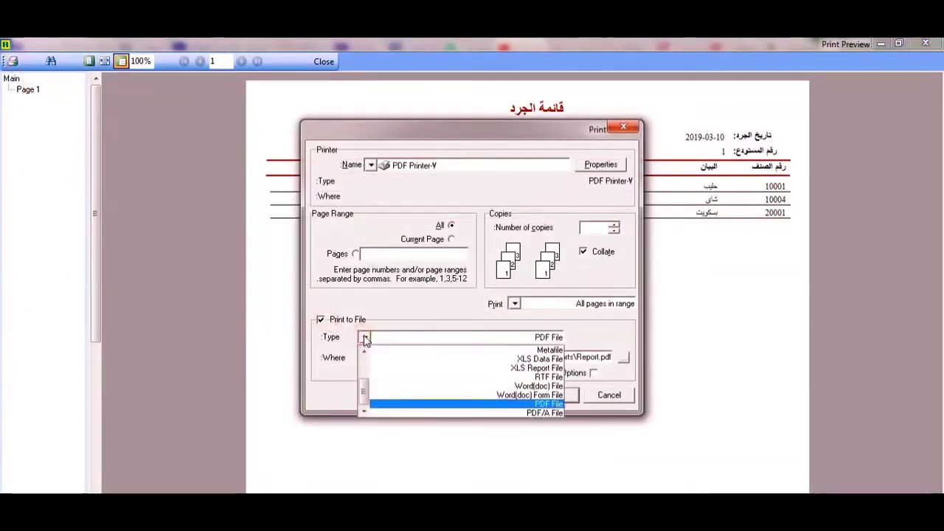
pyautogui.click(502, 368)
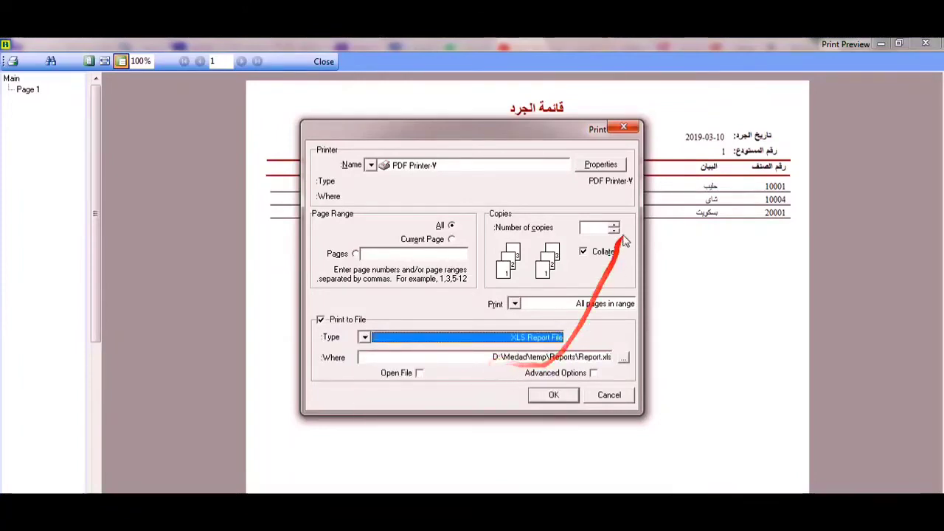
pyautogui.click(624, 128)
# - Close the print preview and the stock count list window
pyautogui.click(931, 45)
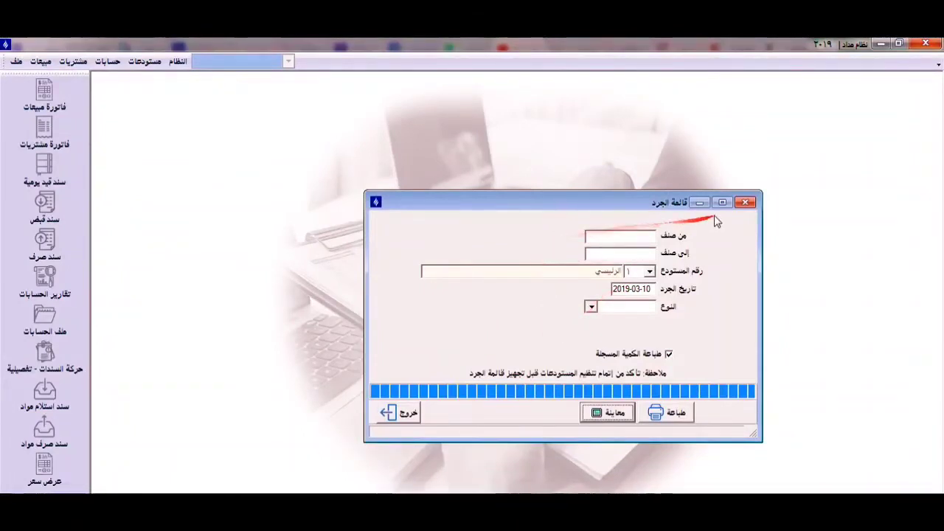
pyautogui.click(403, 418)
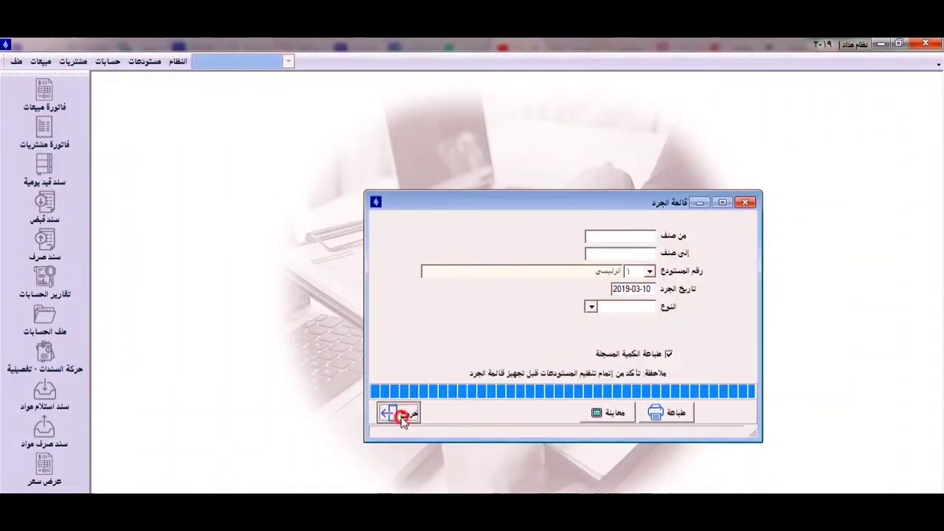
# - Open the stocktaking data entry form and display the items of the main warehouse for 2019-03-10
pyautogui.click(144, 62)
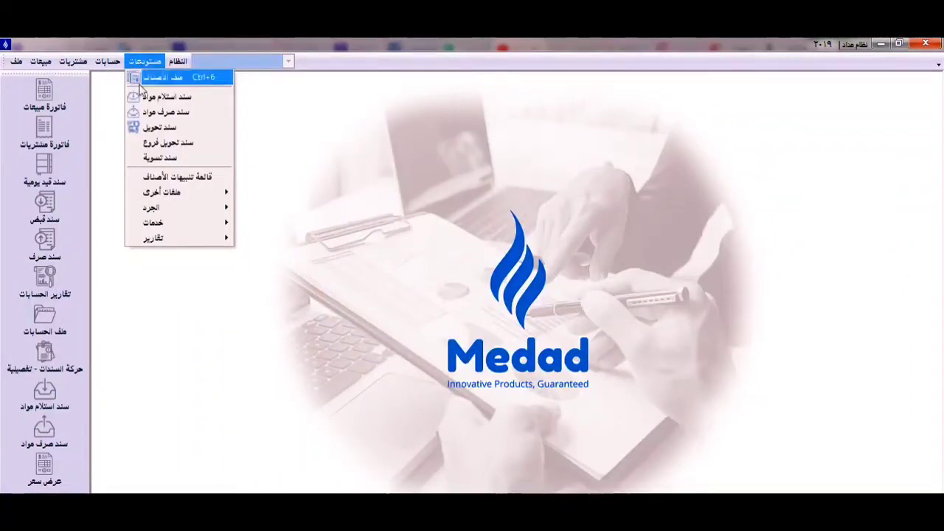
pyautogui.moveTo(188, 209)
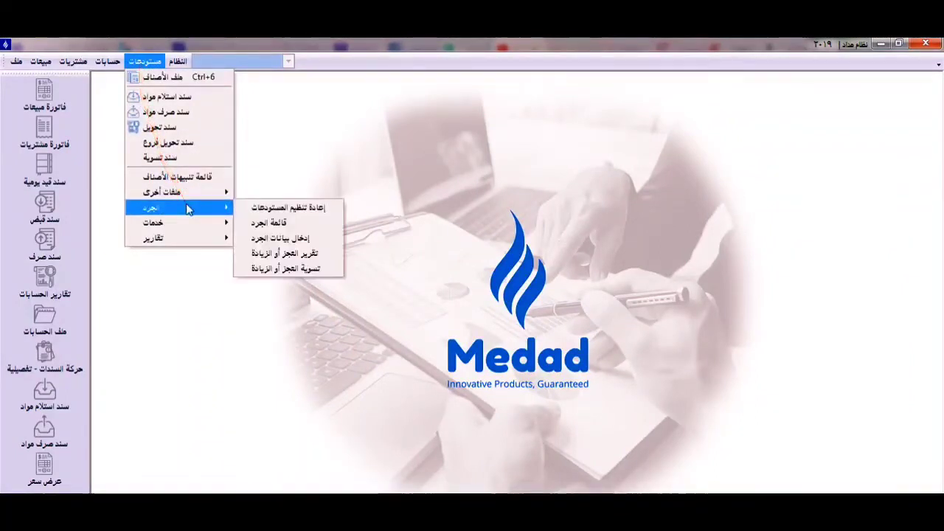
pyautogui.click(308, 241)
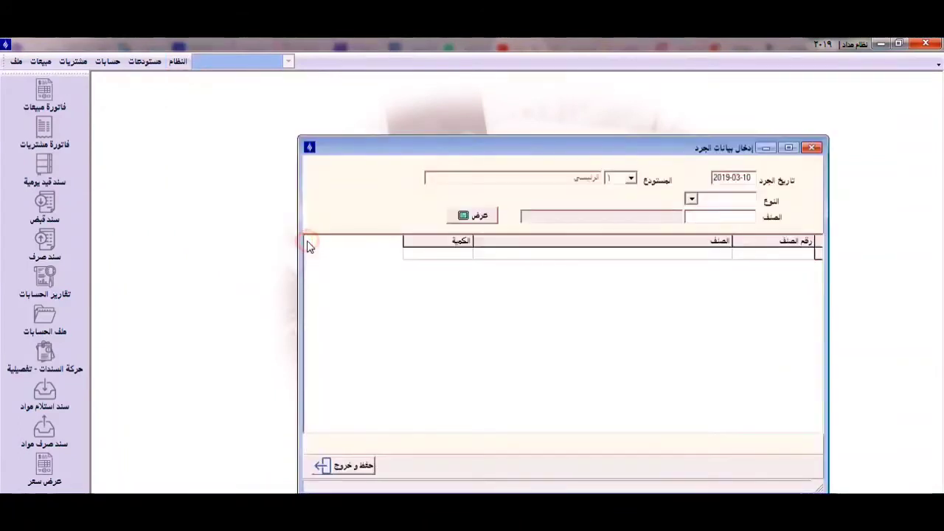
pyautogui.click(738, 177)
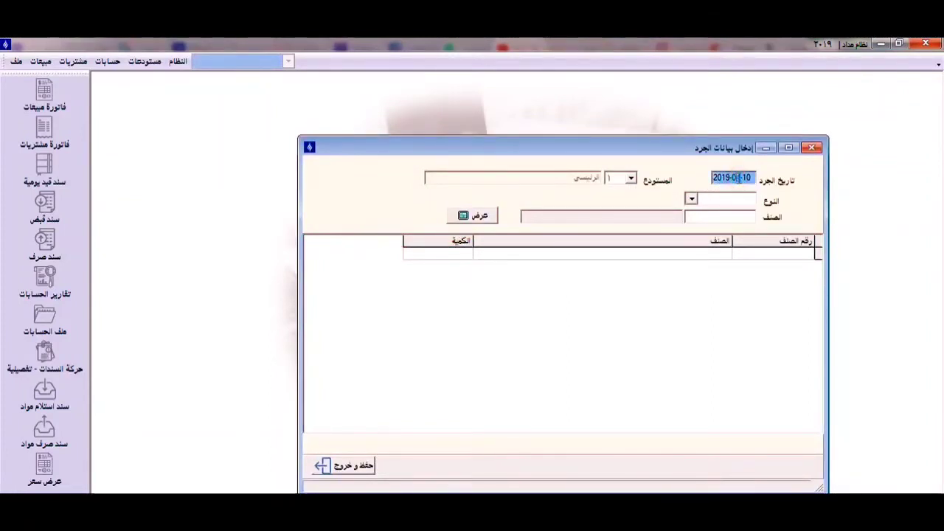
pyautogui.press('Tab')
pyautogui.press('Tab')
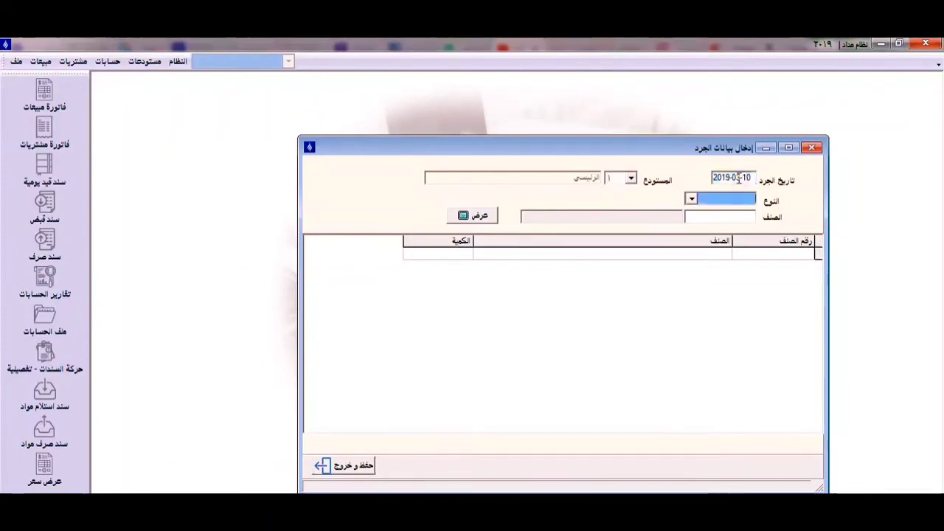
pyautogui.press('Tab')
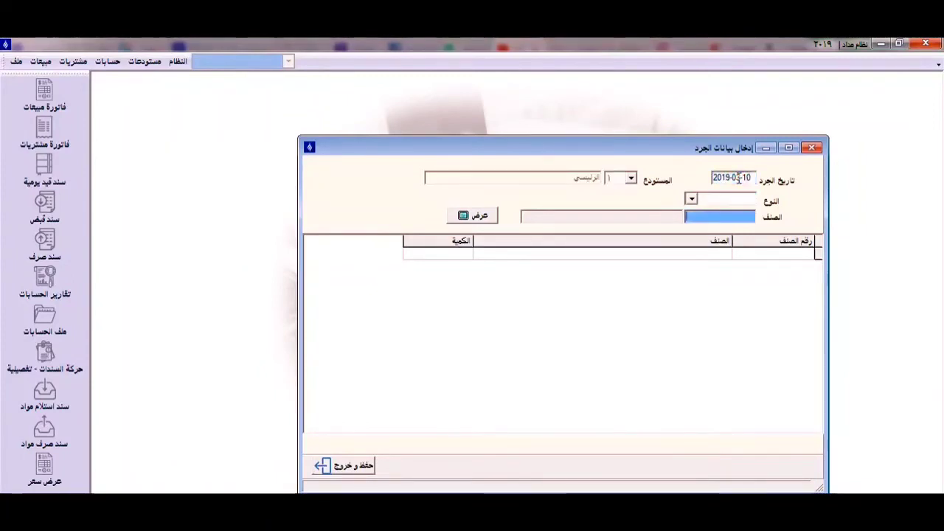
pyautogui.click(472, 215)
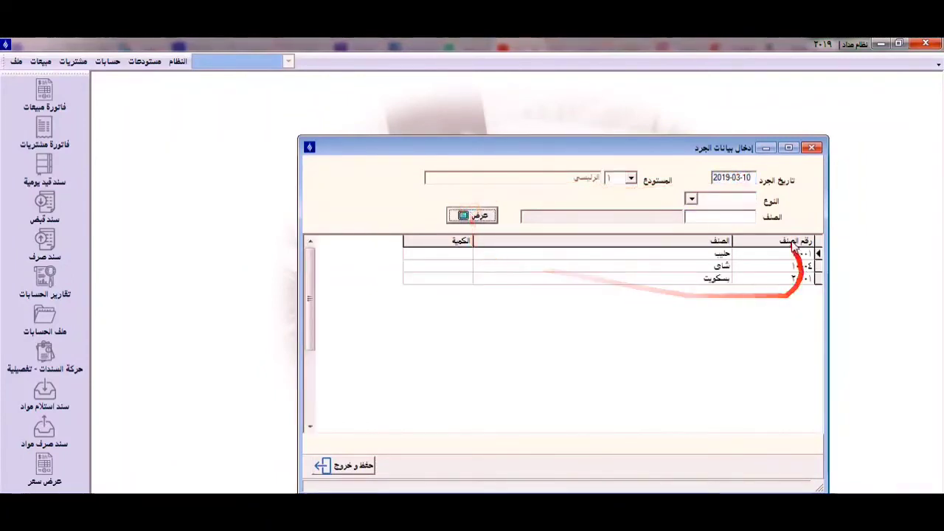
pyautogui.click(448, 255)
pyautogui.click(448, 267)
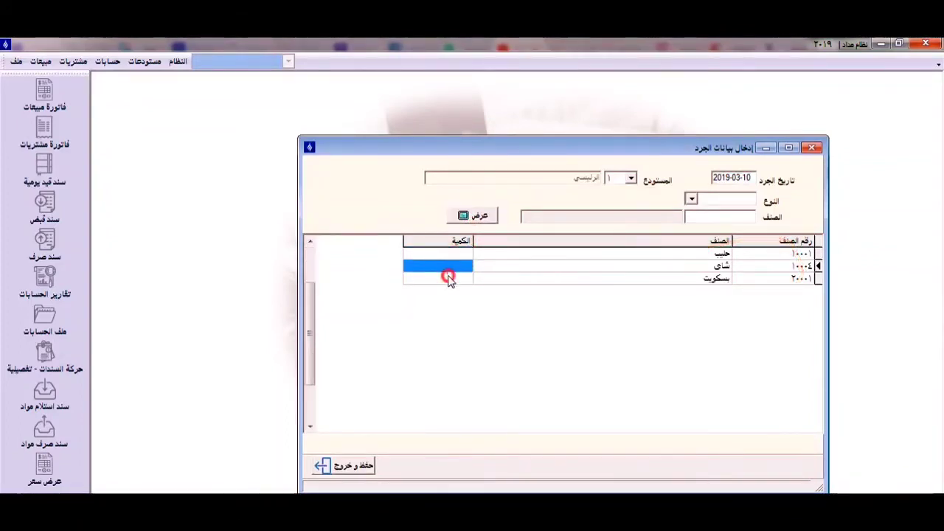
pyautogui.click(448, 277)
pyautogui.click(453, 264)
pyautogui.click(456, 253)
pyautogui.click(455, 264)
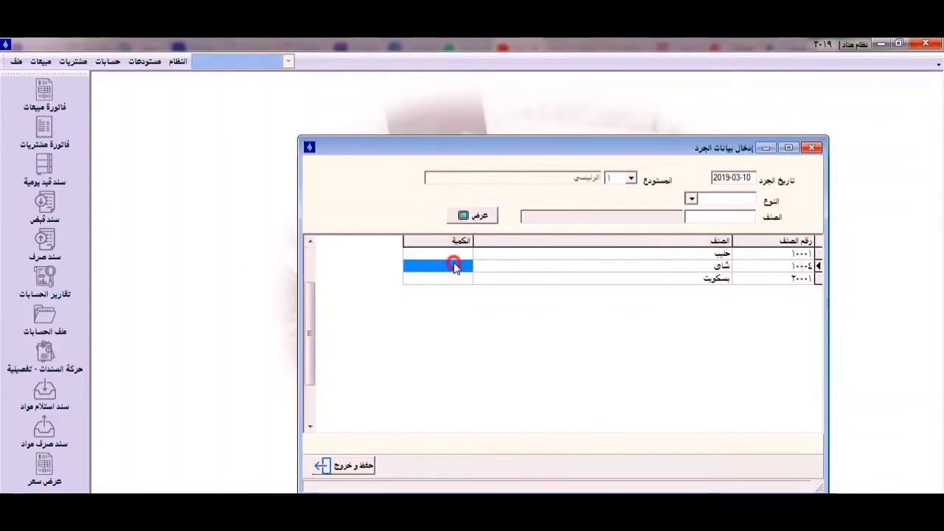
pyautogui.click(449, 280)
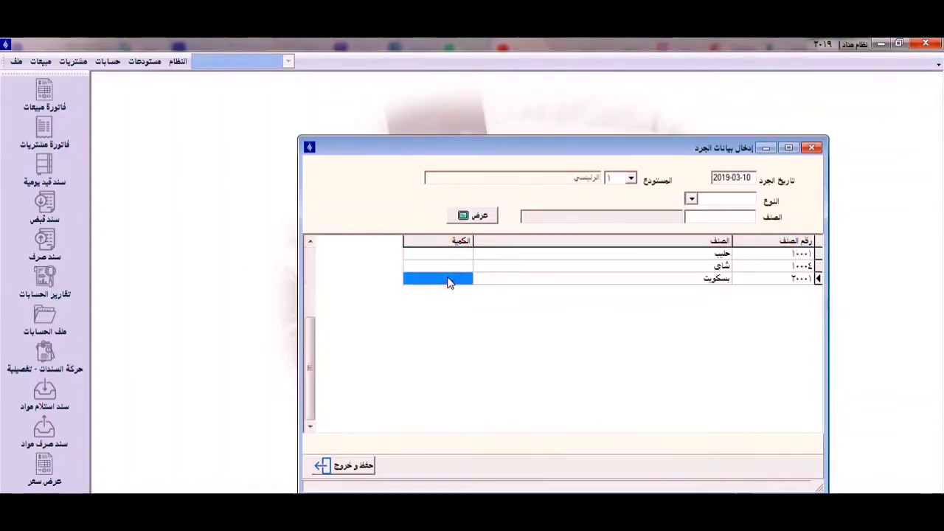
# - Run the item movement summary 2 report and review the items' current balances, then move it aside
pyautogui.click(146, 63)
pyautogui.moveTo(210, 246)
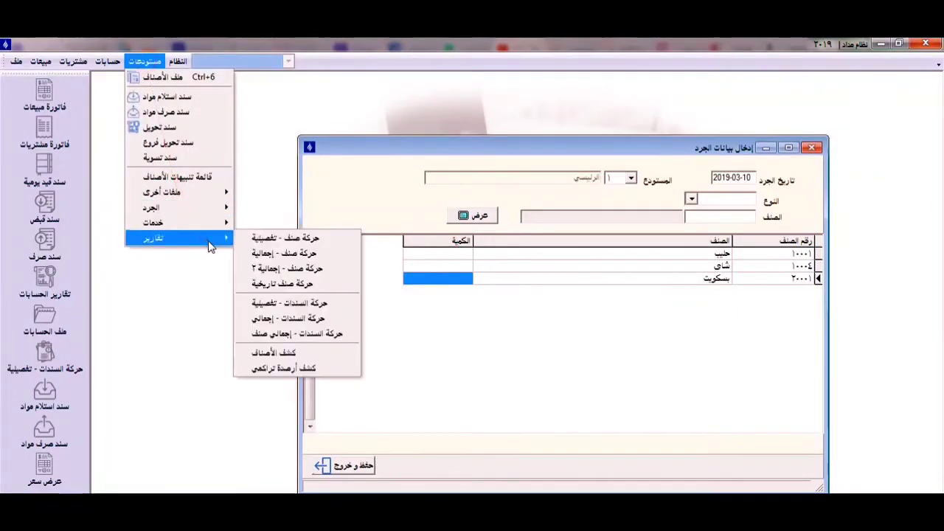
pyautogui.click(297, 268)
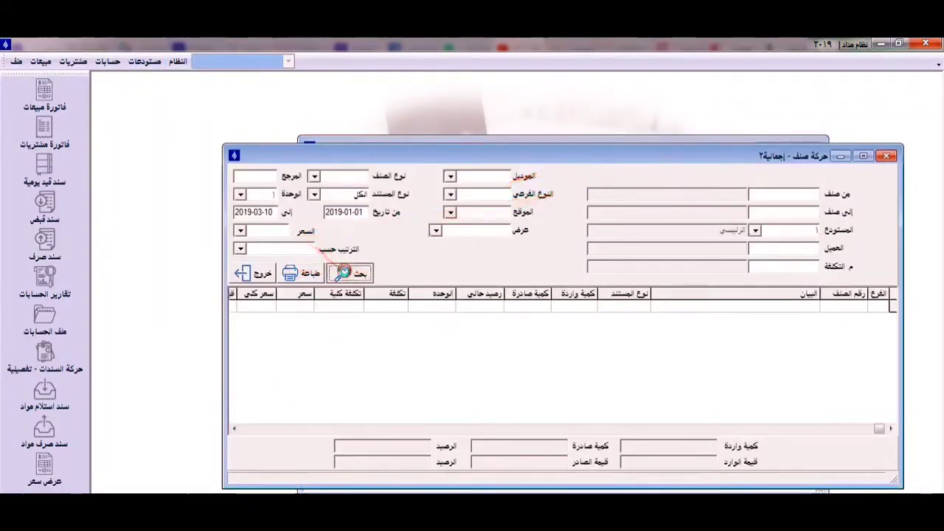
pyautogui.click(345, 273)
pyautogui.moveTo(573, 159); pyautogui.dragTo(514, 153)
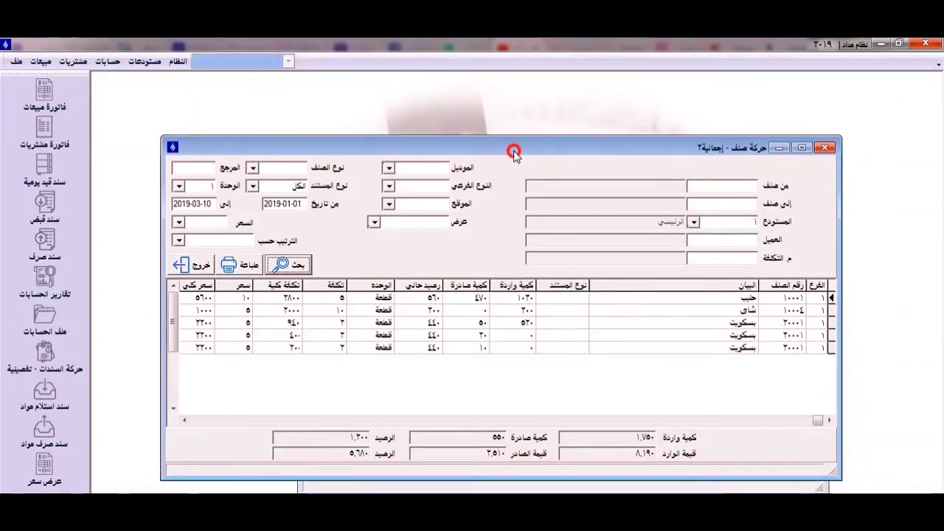
pyautogui.click(184, 419)
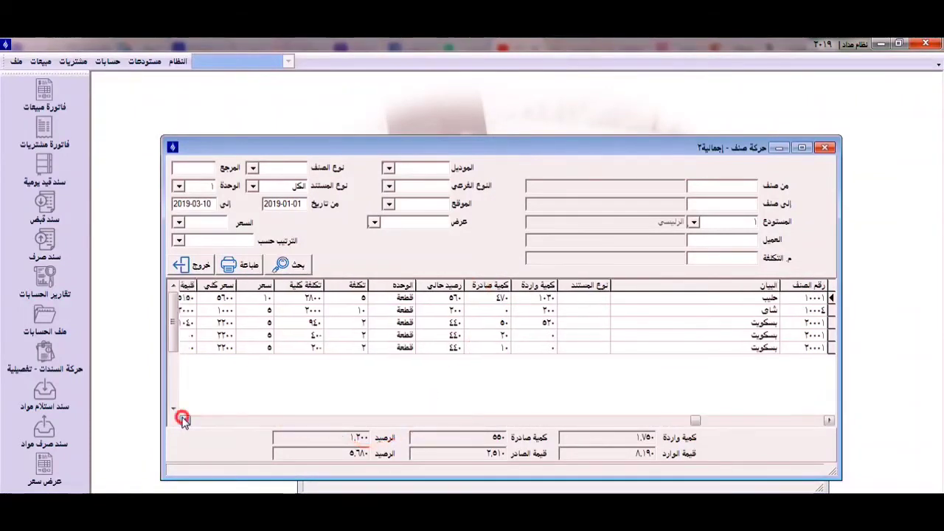
pyautogui.click(184, 420)
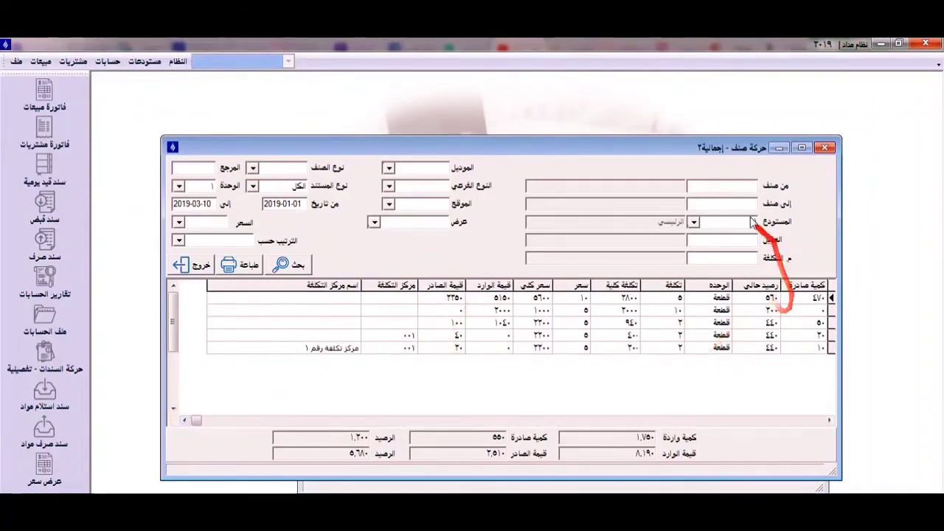
pyautogui.moveTo(696, 147); pyautogui.dragTo(210, 129)
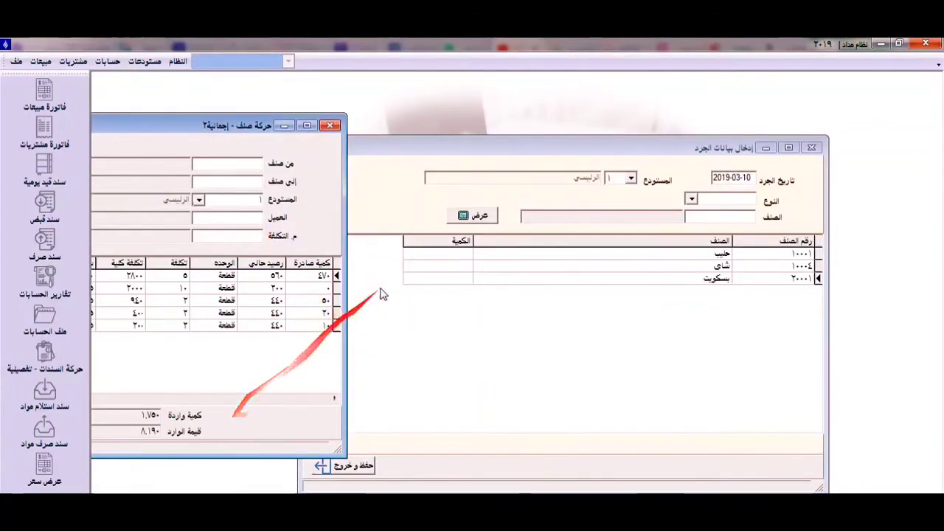
# - Enter the counted quantities: 500 for حليب, 200 for شاي and 450 for بسكويت
pyautogui.click(445, 257)
pyautogui.write('50')
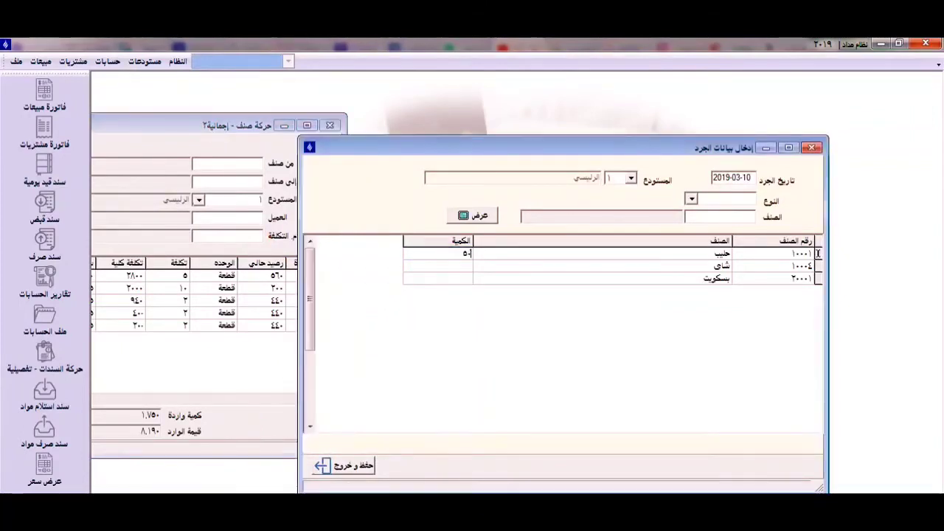
pyautogui.write('0')
pyautogui.click(449, 266)
pyautogui.write('2')
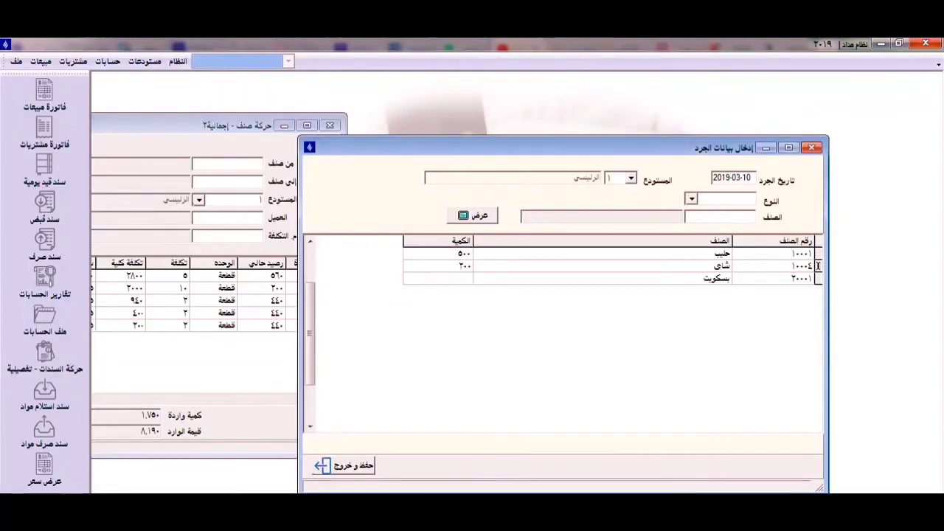
pyautogui.click(459, 279)
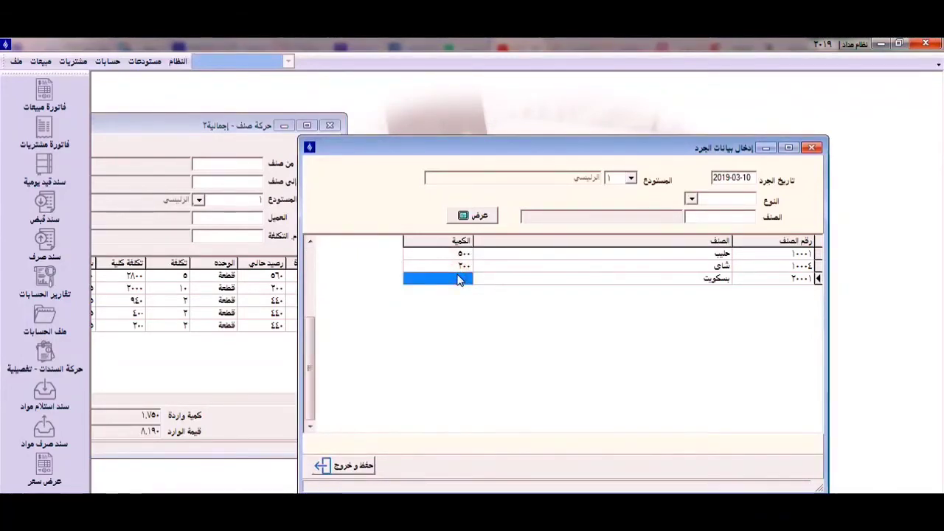
pyautogui.write('4')
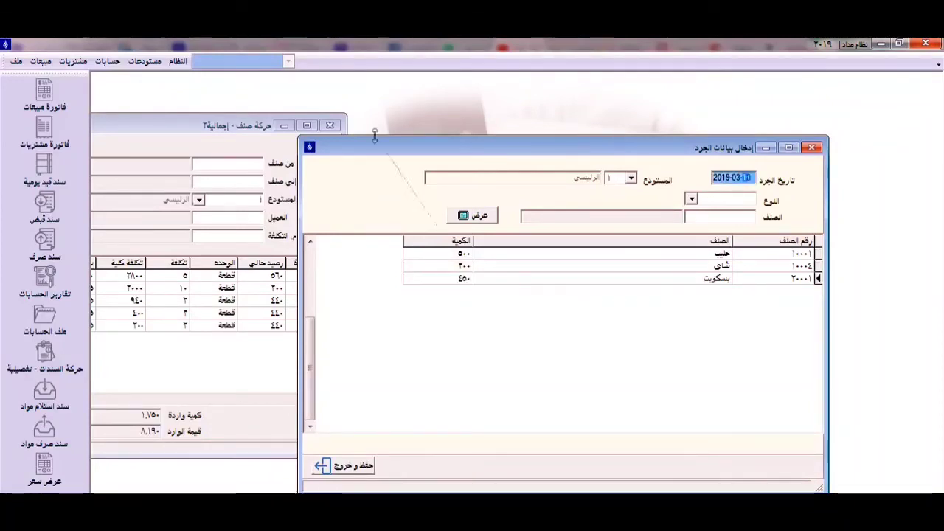
# - Close the item movement report and save and exit the stocktaking data entry
pyautogui.click(330, 125)
pyautogui.click(476, 216)
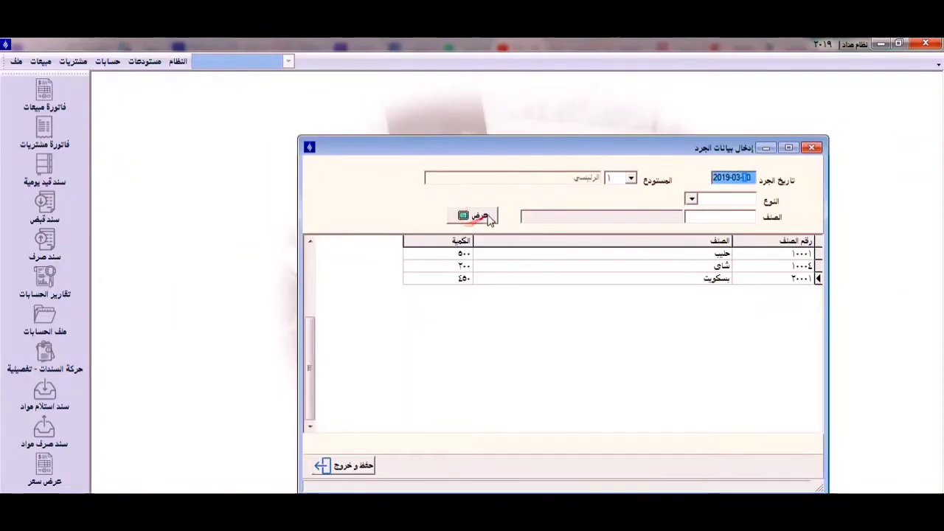
pyautogui.click(358, 471)
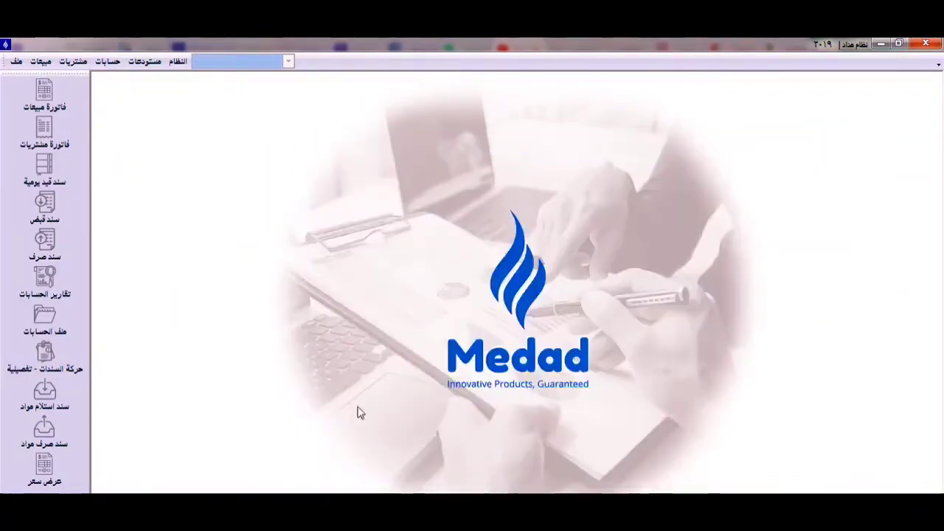
# - Preview the shortage or surplus report for the main warehouse at full size, then close it
pyautogui.click(151, 63)
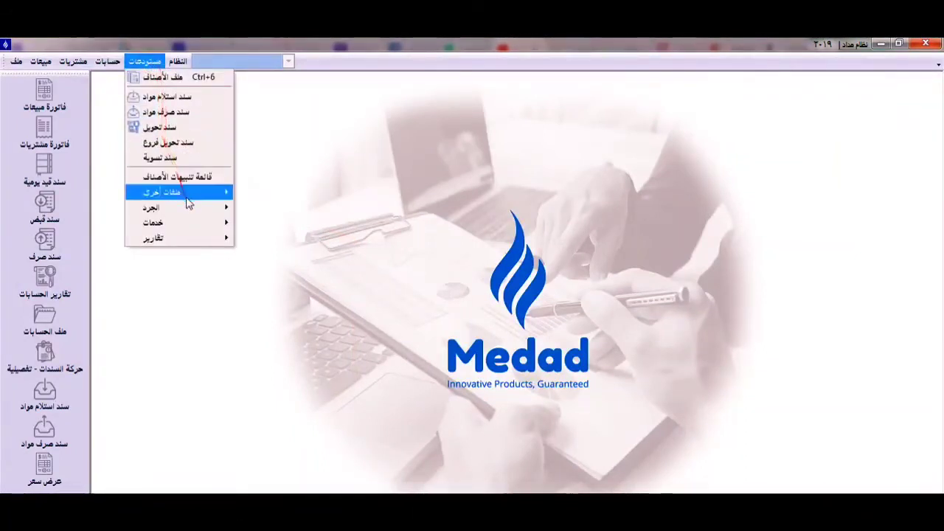
pyautogui.moveTo(189, 214)
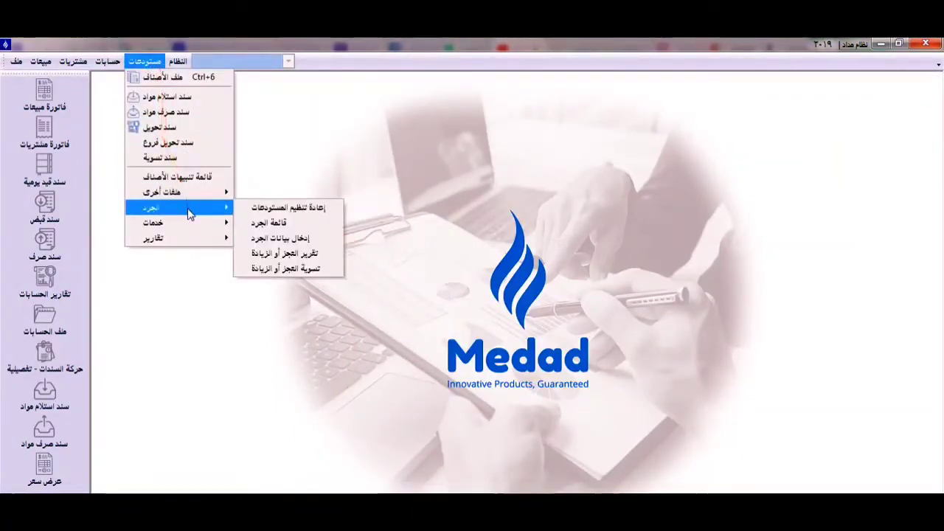
pyautogui.click(316, 255)
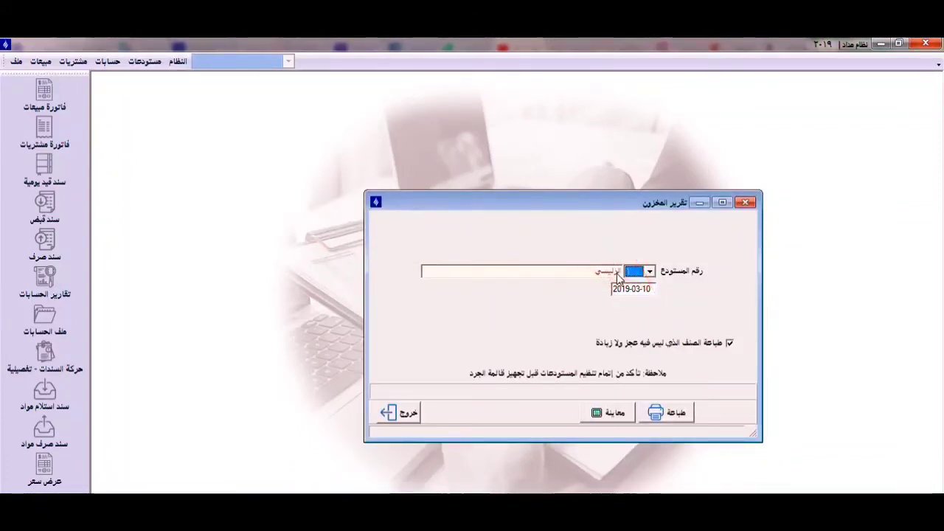
pyautogui.click(613, 414)
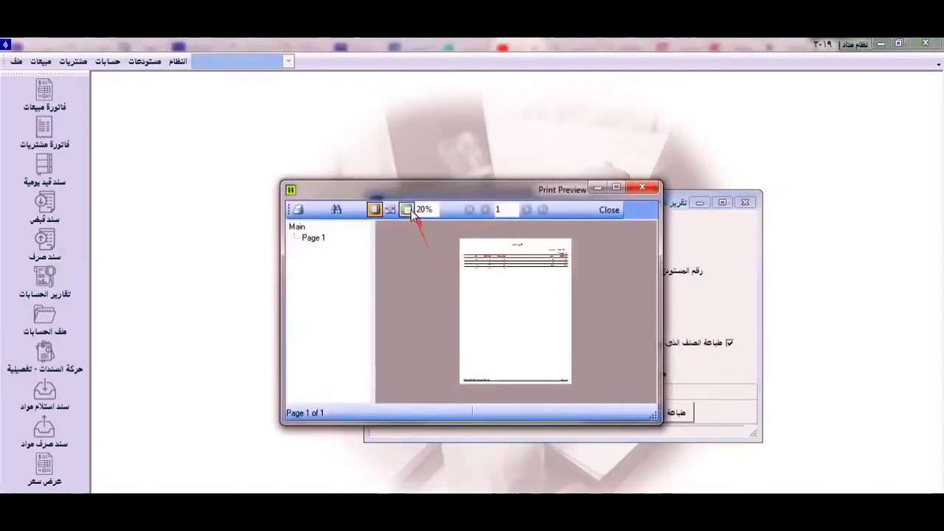
pyautogui.click(408, 211)
pyautogui.doubleClick(612, 189)
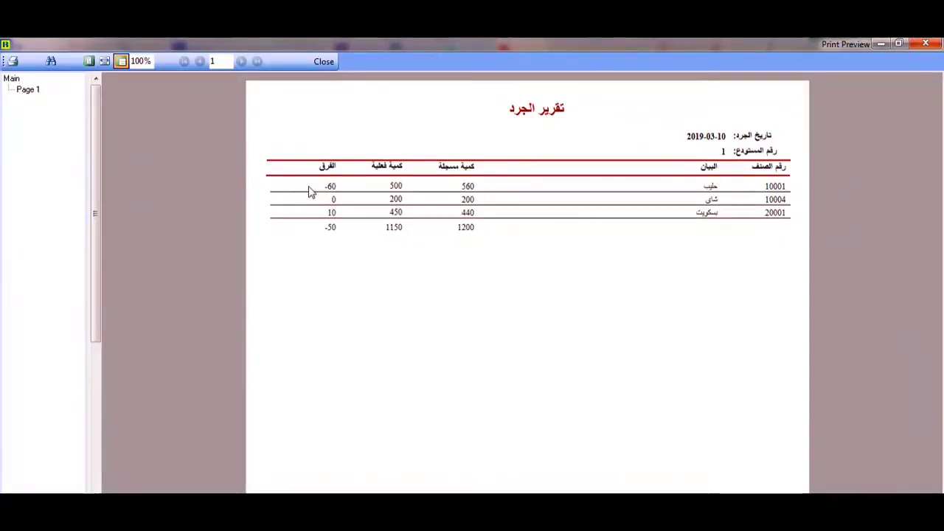
pyautogui.click(927, 45)
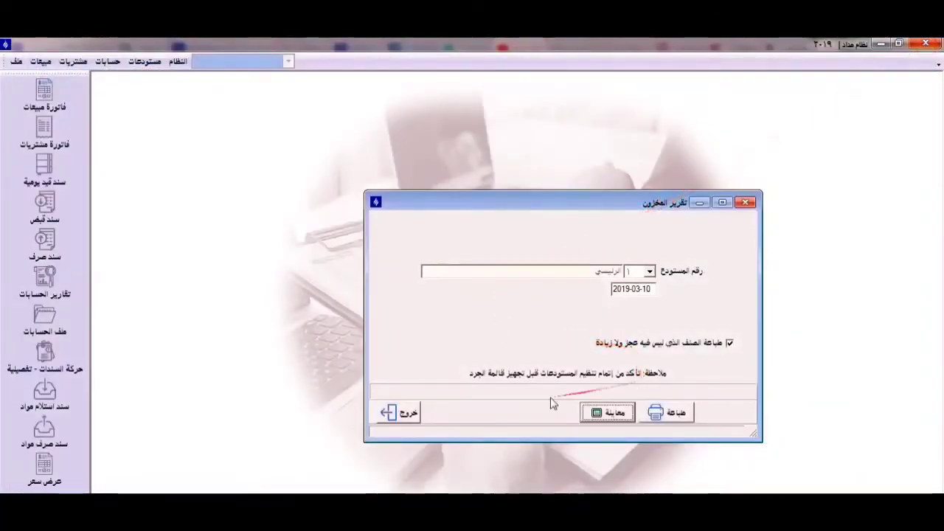
pyautogui.click(412, 414)
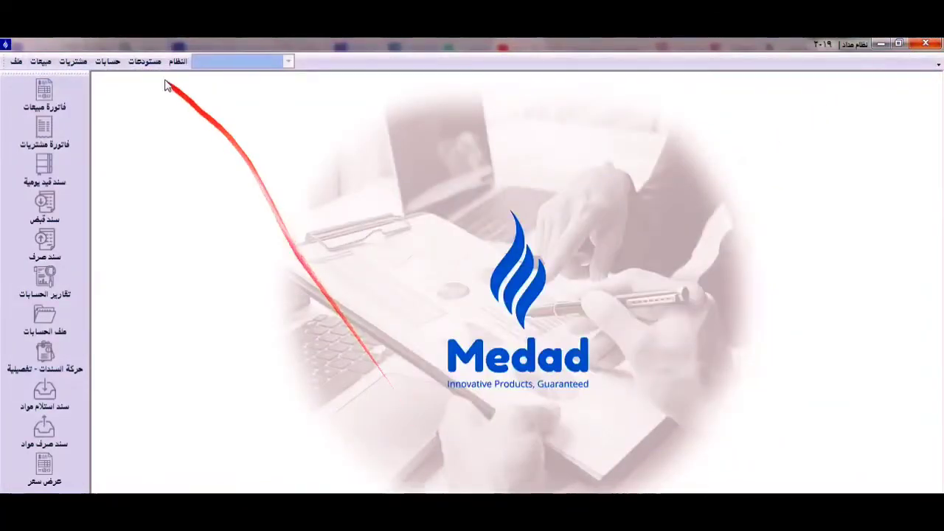
# - Run the shortage or surplus settlement for the main warehouse with stocktaking date 2019-03-10
pyautogui.click(150, 61)
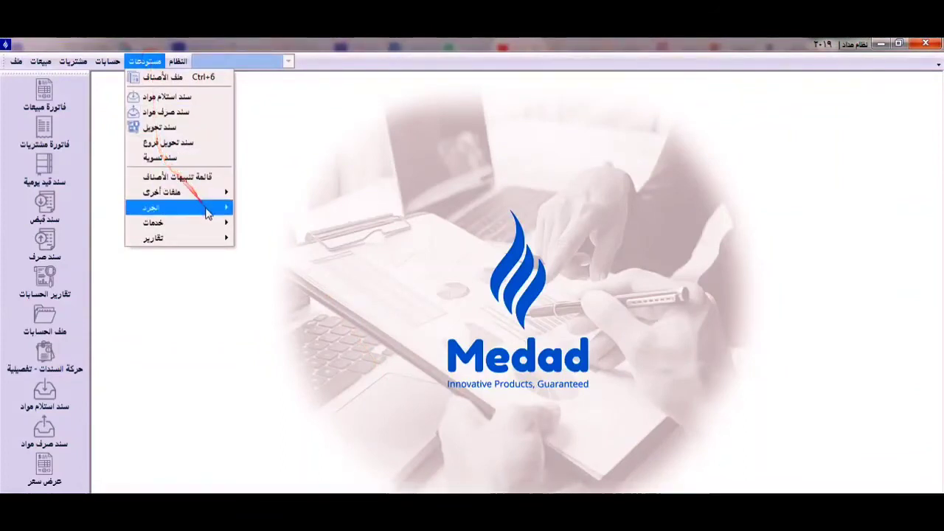
pyautogui.moveTo(207, 213)
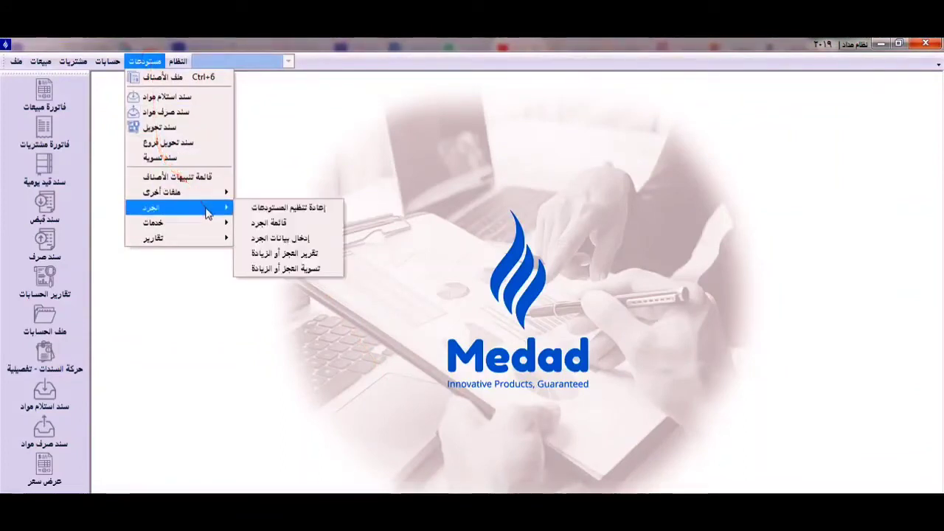
pyautogui.click(293, 270)
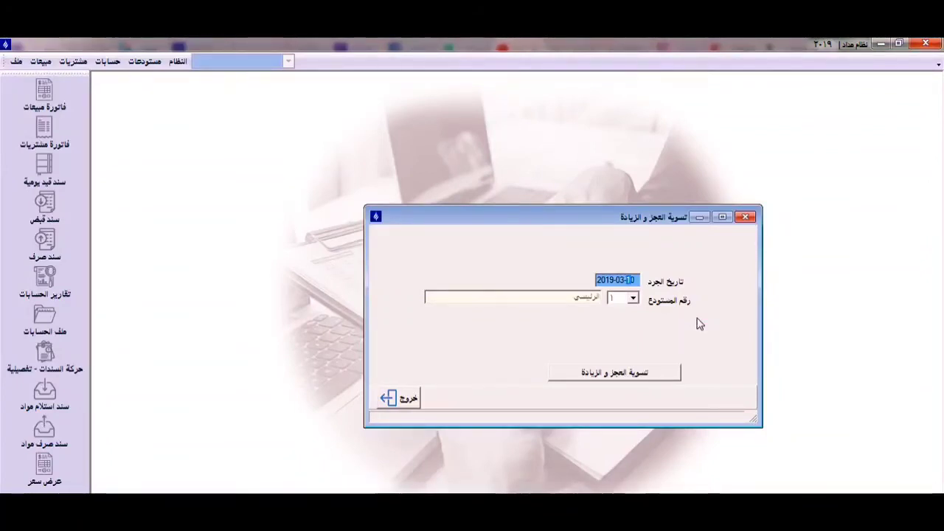
pyautogui.click(638, 372)
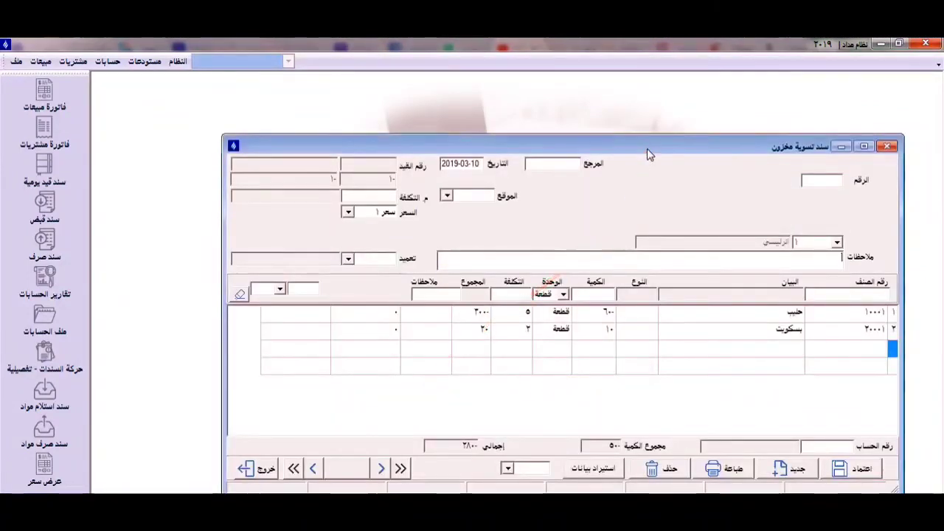
# - Check the quantities on the generated stock adjustment voucher for حليب and بسكويت, then approve the voucher
pyautogui.moveTo(648, 151); pyautogui.dragTo(646, 106)
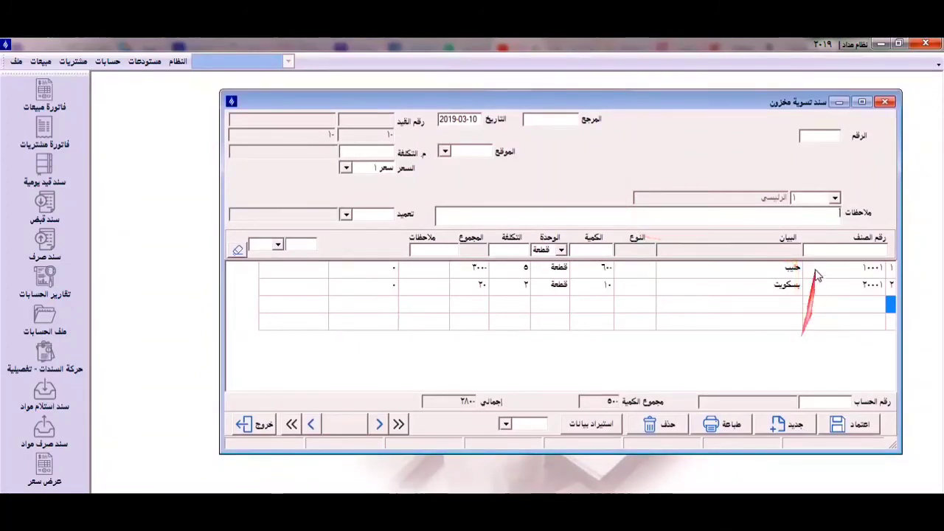
pyautogui.click(601, 270)
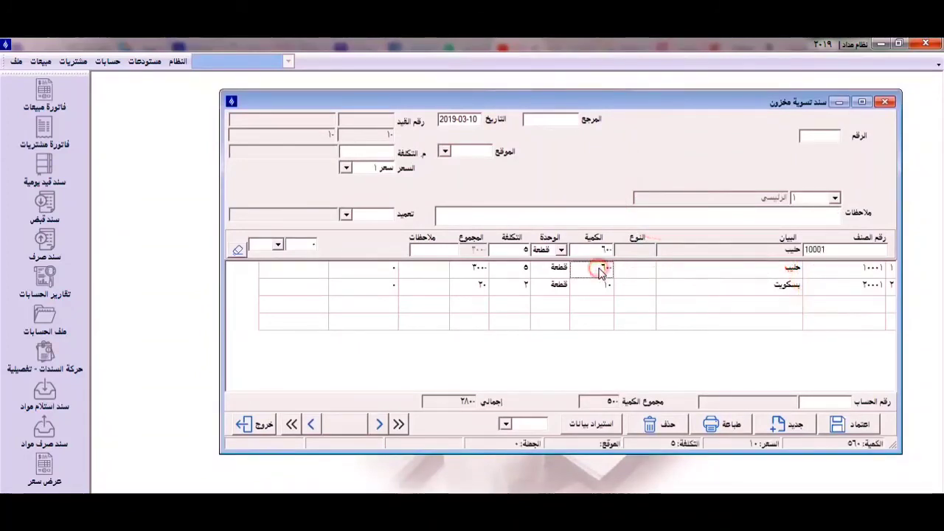
pyautogui.click(602, 288)
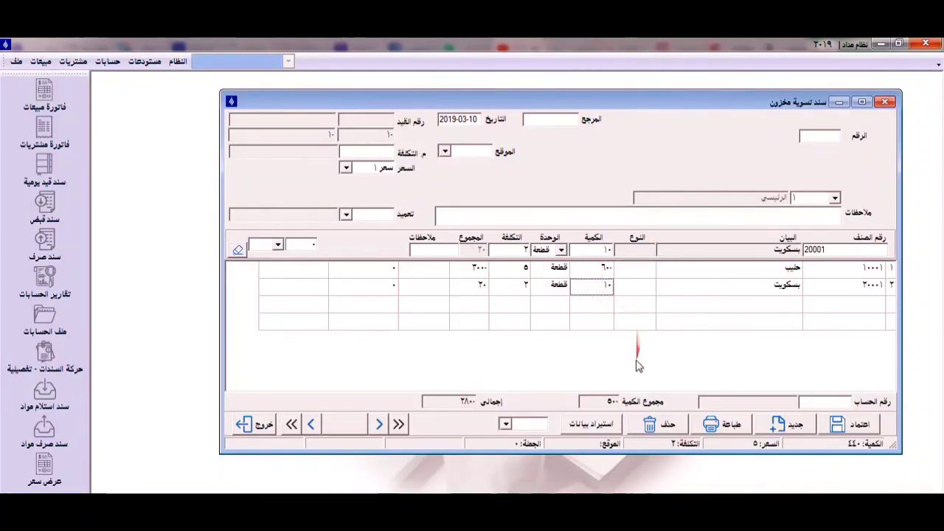
pyautogui.click(858, 429)
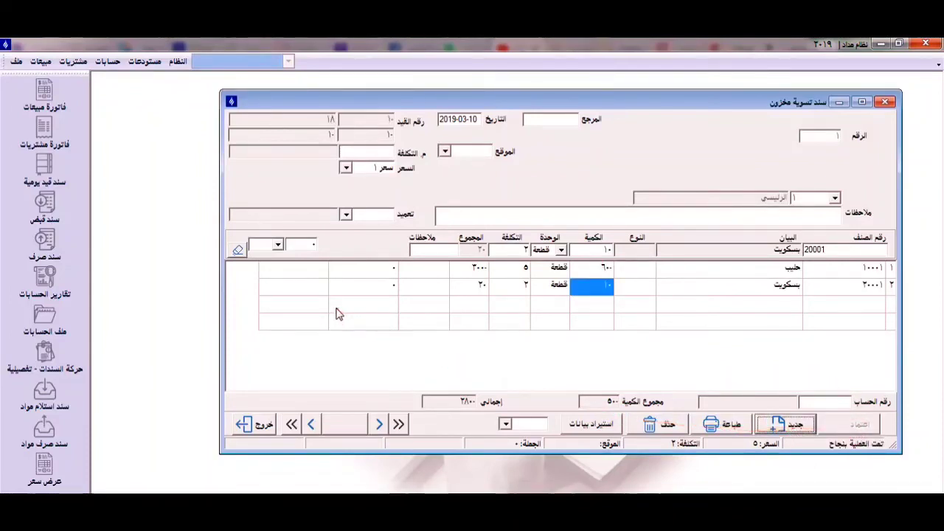
pyautogui.click(823, 405)
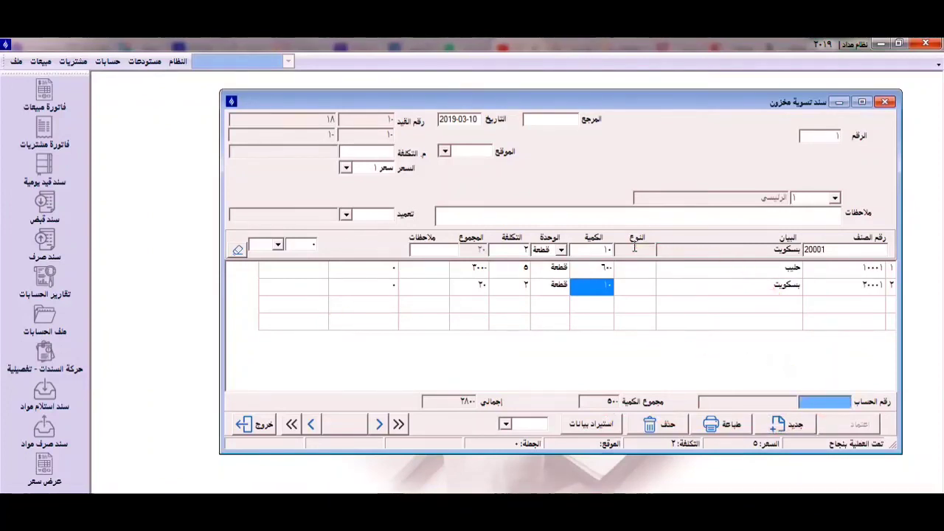